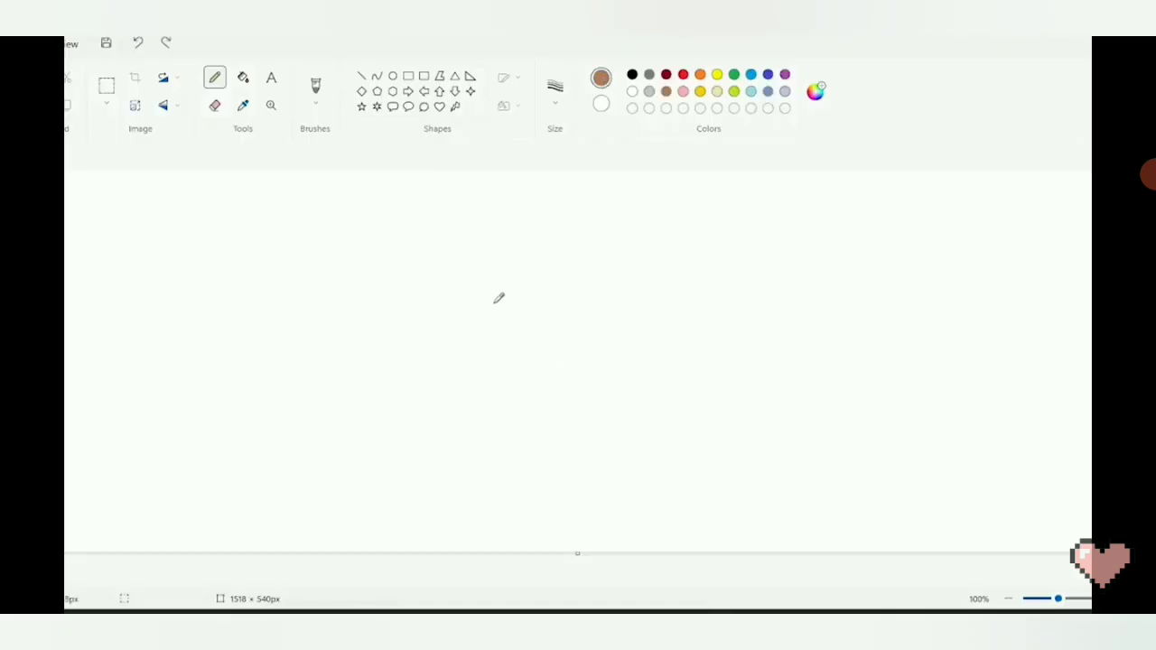
Step: Draw a wide rectangular head outline in brown with the pencil and try filling it with the same brown
{"action": "left_click_drag", "start_coordinate": [496, 297], "coordinate": [498, 258]}
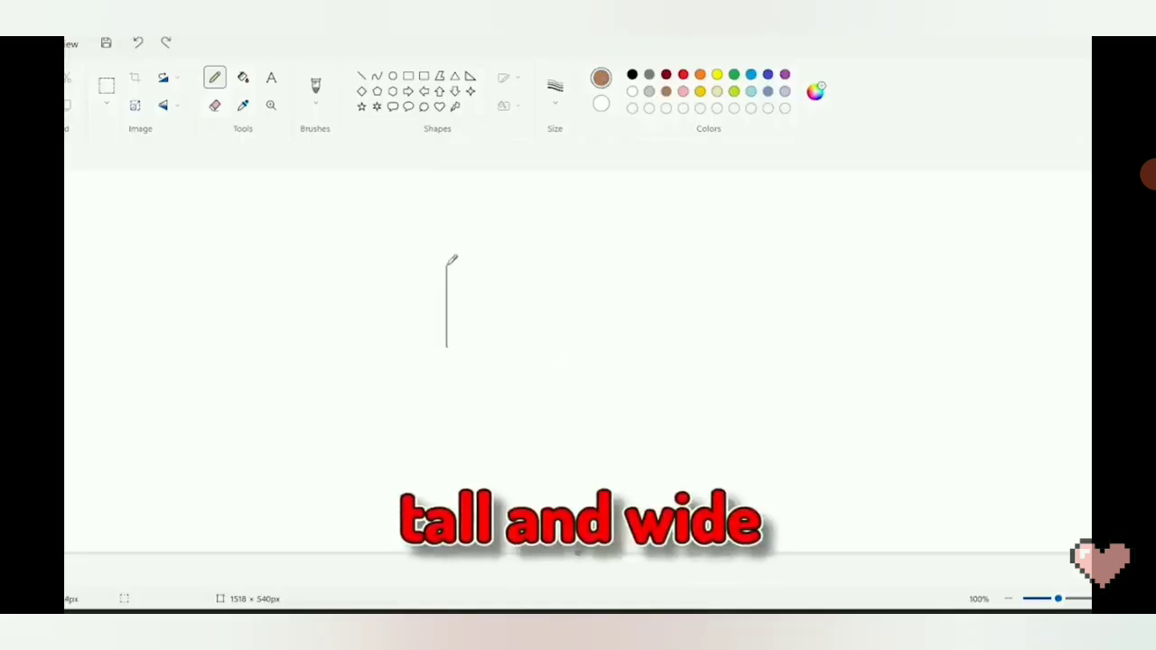
{"action": "mouse_move", "coordinate": [454, 253]}
{"action": "left_mouse_down"}
{"action": "mouse_move", "coordinate": [603, 269]}
{"action": "mouse_move", "coordinate": [603, 310]}
{"action": "left_mouse_up"}
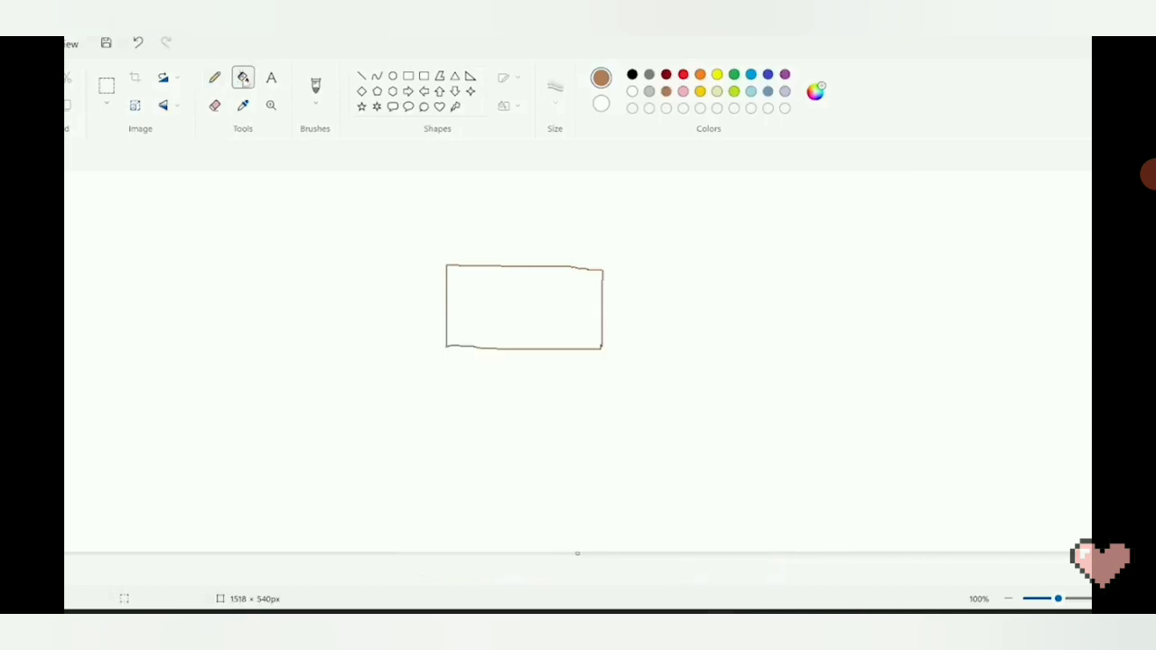
{"action": "left_click", "coordinate": [558, 327]}
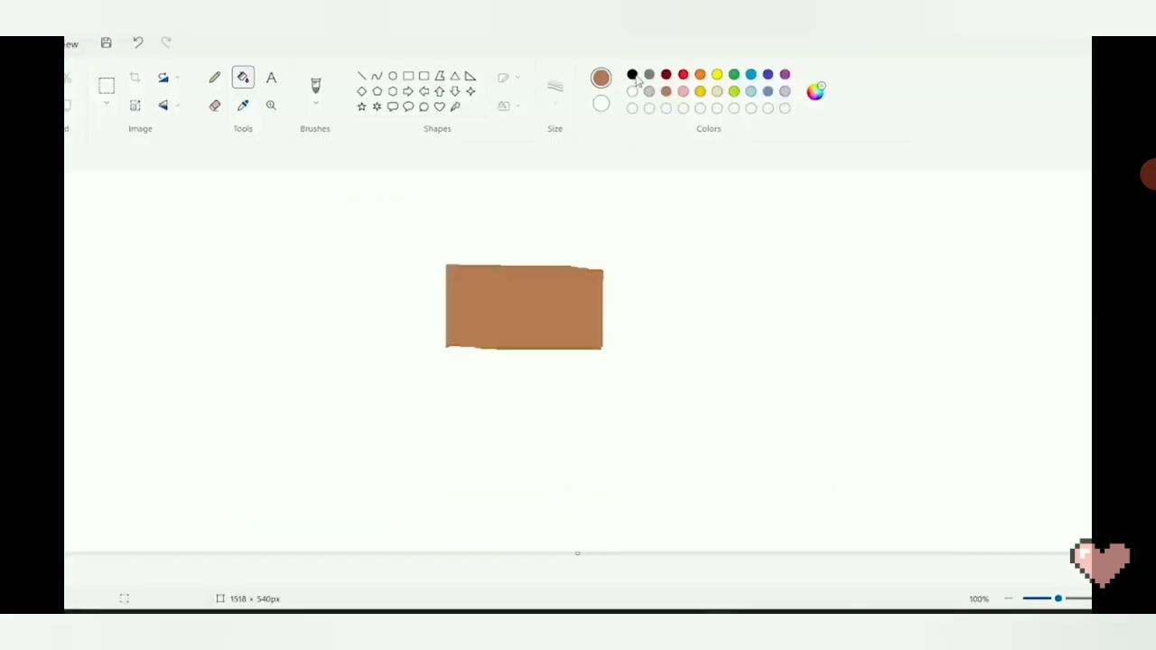
{"action": "left_click", "coordinate": [140, 46]}
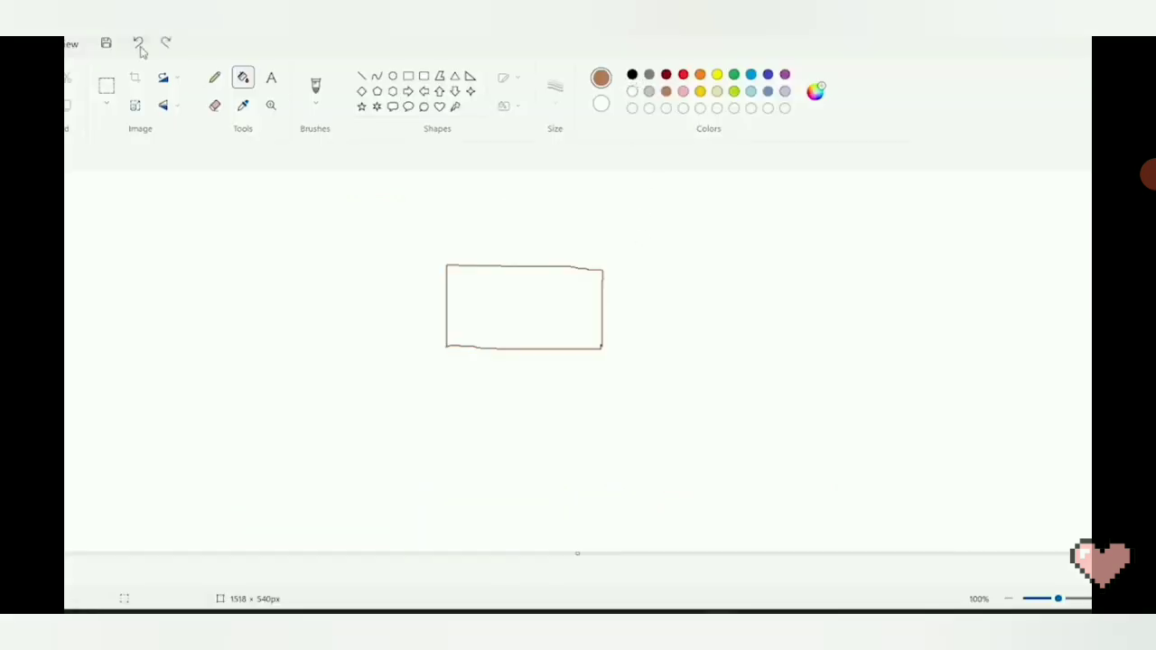
Step: Draw two small black eyes and a short curved smile inside the head outline with the pencil
{"action": "left_click", "coordinate": [214, 77]}
{"action": "left_click", "coordinate": [632, 74]}
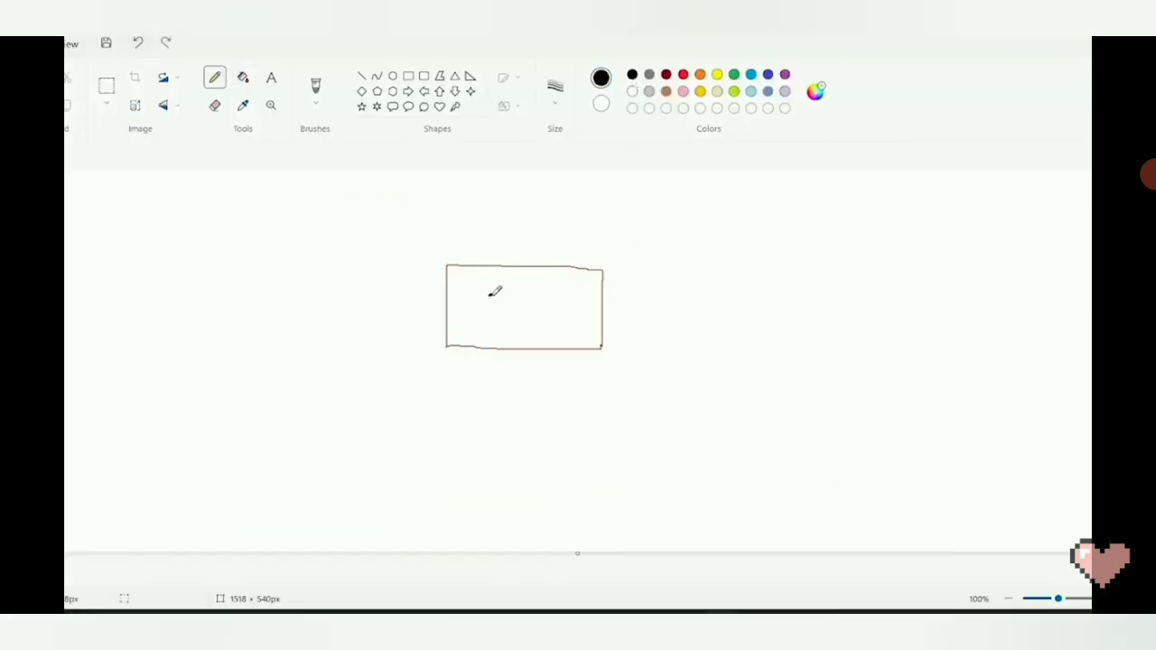
{"action": "left_click_drag", "start_coordinate": [489, 296], "coordinate": [494, 295]}
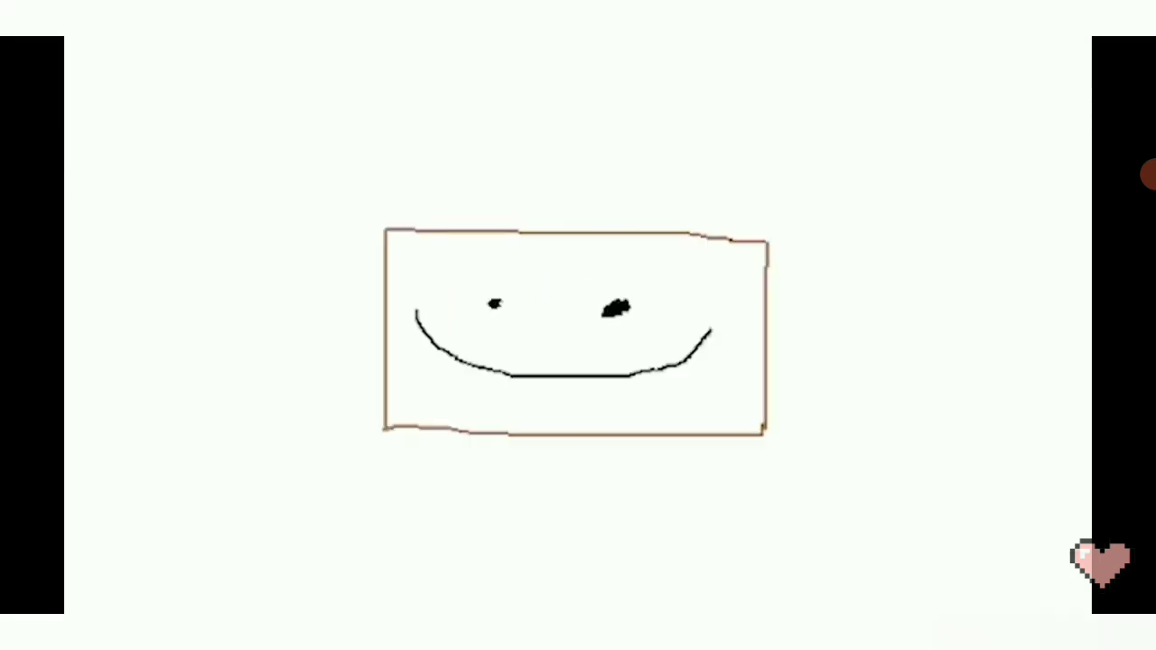
{"action": "left_click", "coordinate": [138, 43]}
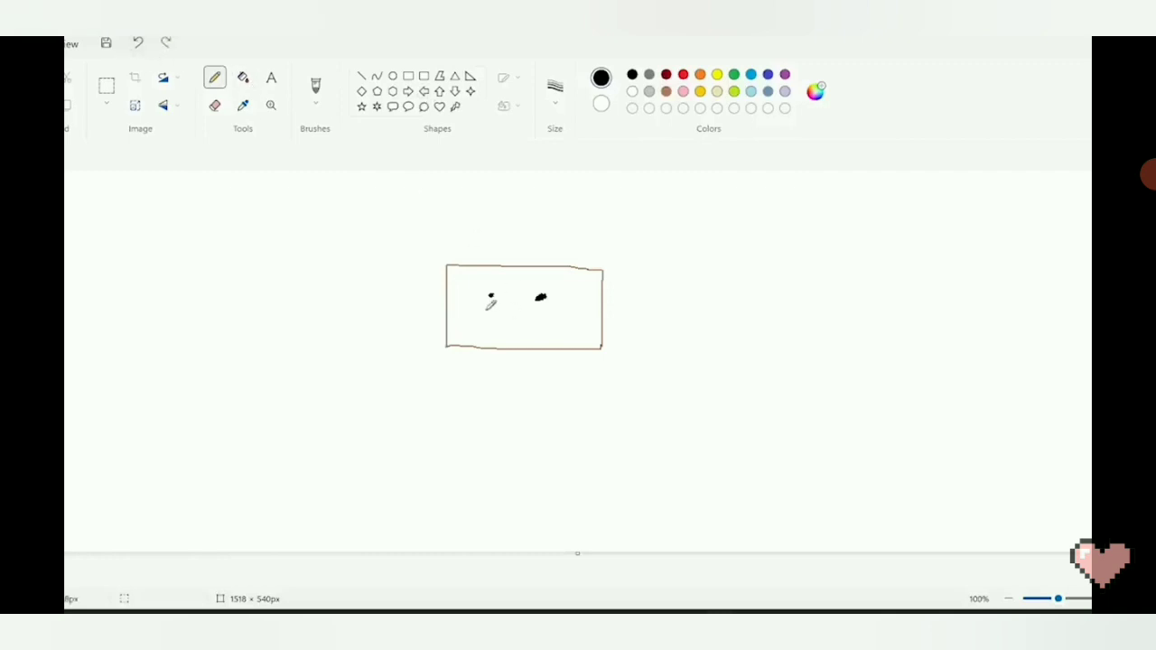
{"action": "left_click_drag", "start_coordinate": [486, 311], "coordinate": [543, 313]}
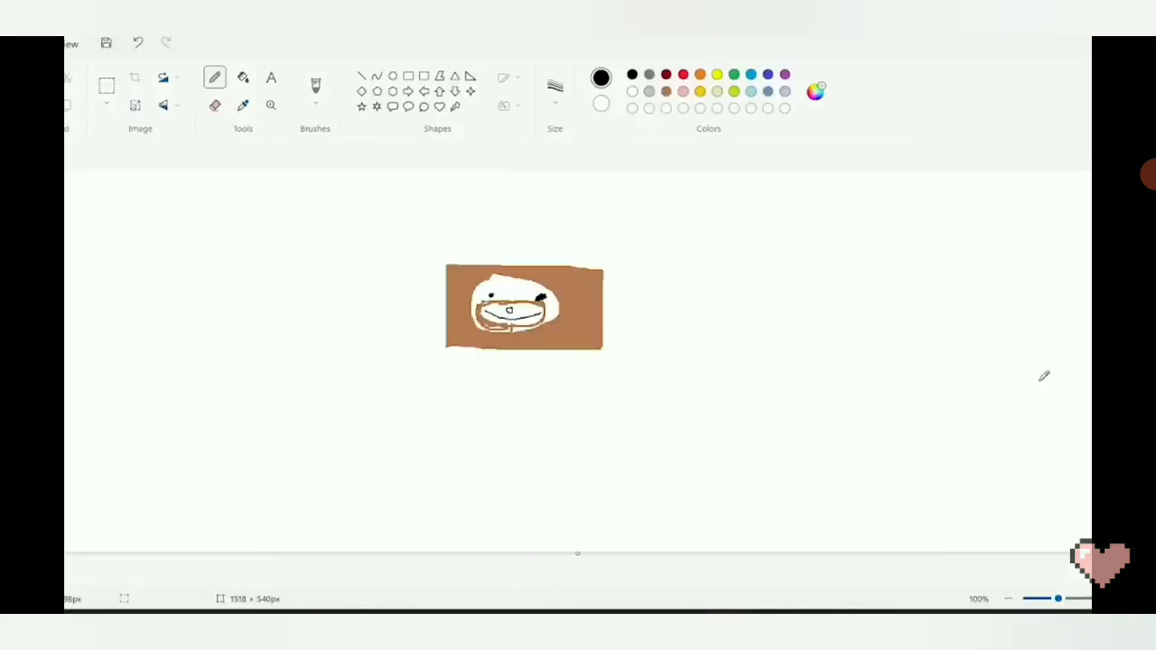
Step: Outline a short-sleeved shirt below the head in light turquoise and fill it with the same colour
{"action": "key", "text": "ctrl+Page_Up"}
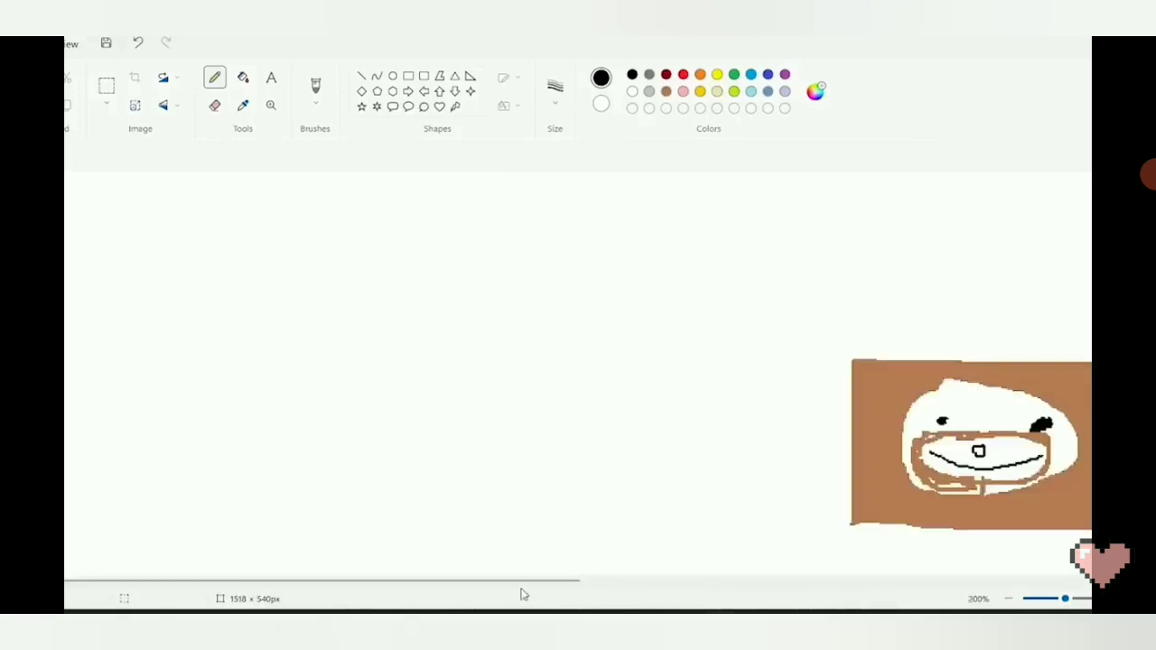
{"action": "mouse_move", "coordinate": [521, 588]}
{"action": "left_mouse_down"}
{"action": "mouse_move", "coordinate": [699, 568]}
{"action": "mouse_move", "coordinate": [769, 434]}
{"action": "left_mouse_up"}
{"action": "scroll", "coordinate": [770, 431], "scroll_direction": "down", "scroll_amount": 3}
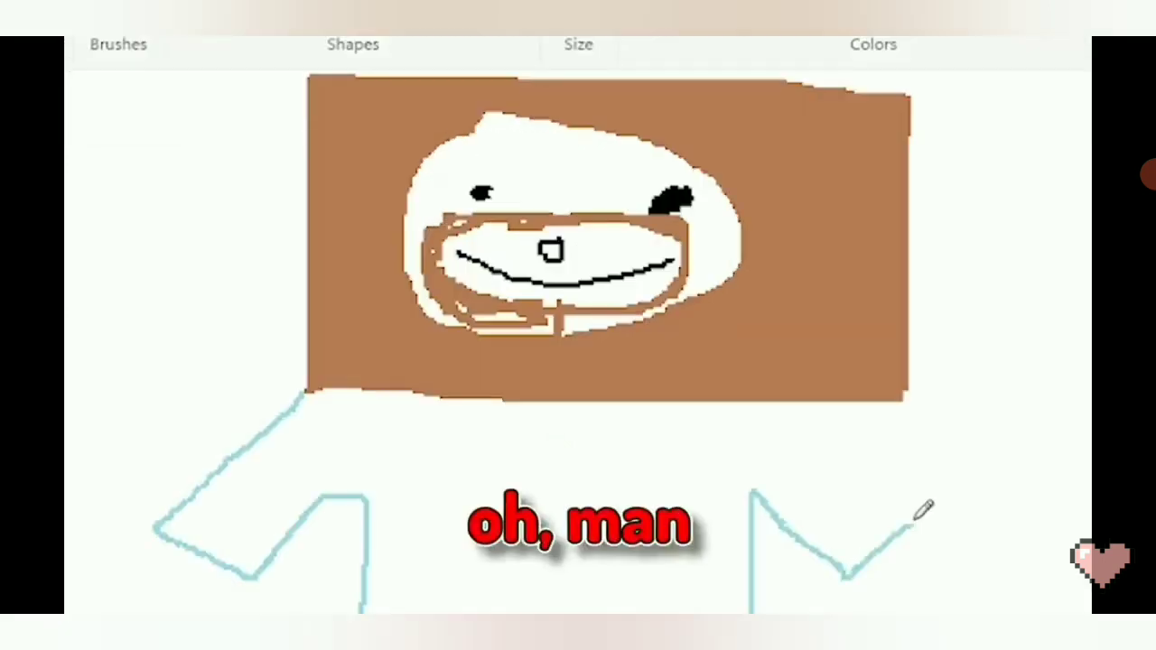
{"action": "left_click_drag", "start_coordinate": [916, 508], "coordinate": [800, 388]}
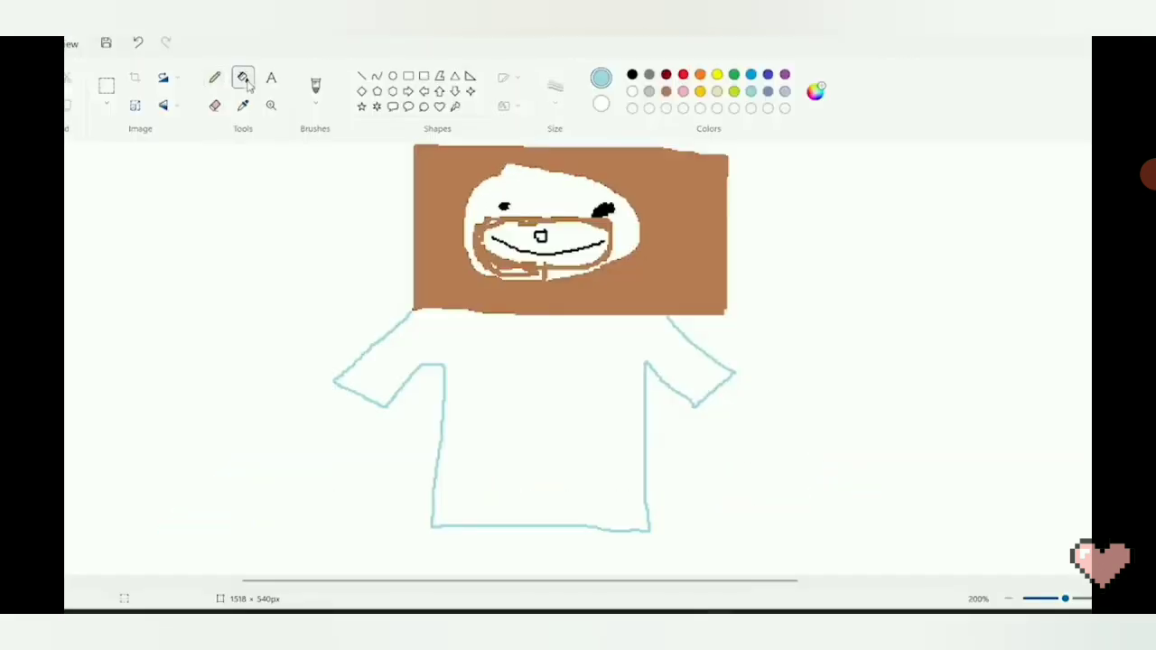
{"action": "left_click", "coordinate": [576, 457]}
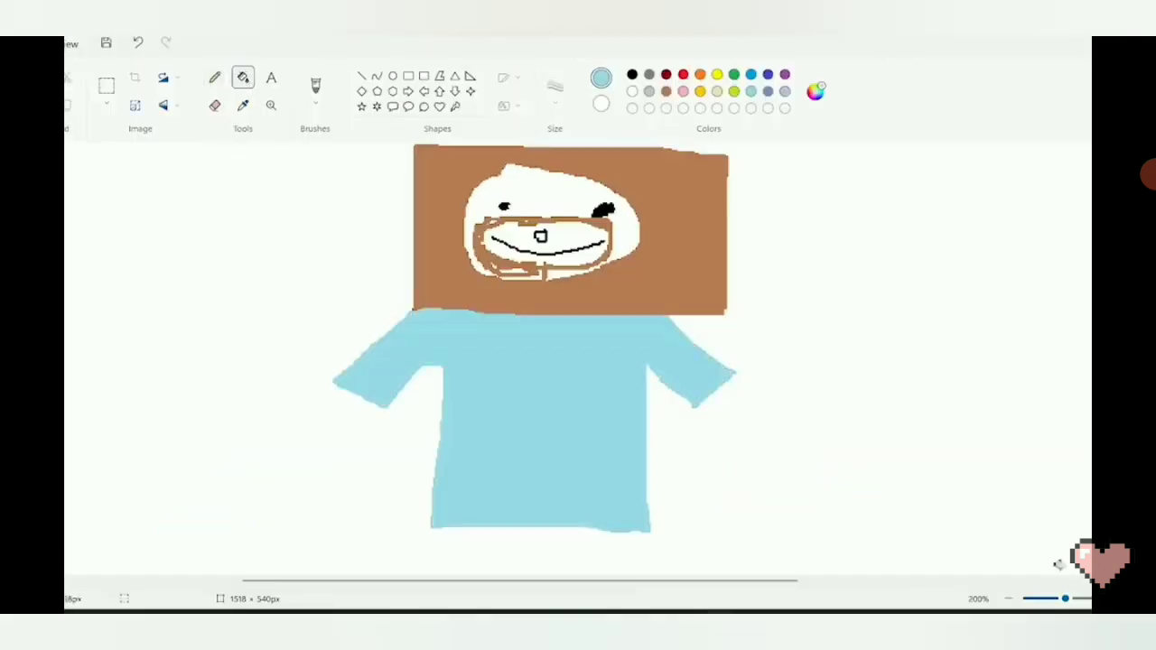
Step: Add blue trousers with grey shoes and thin black arms with open round hands to the figure
{"action": "scroll", "coordinate": [922, 449], "scroll_direction": "down", "scroll_amount": 2}
{"action": "scroll", "coordinate": [919, 447], "scroll_direction": "up", "scroll_amount": 2}
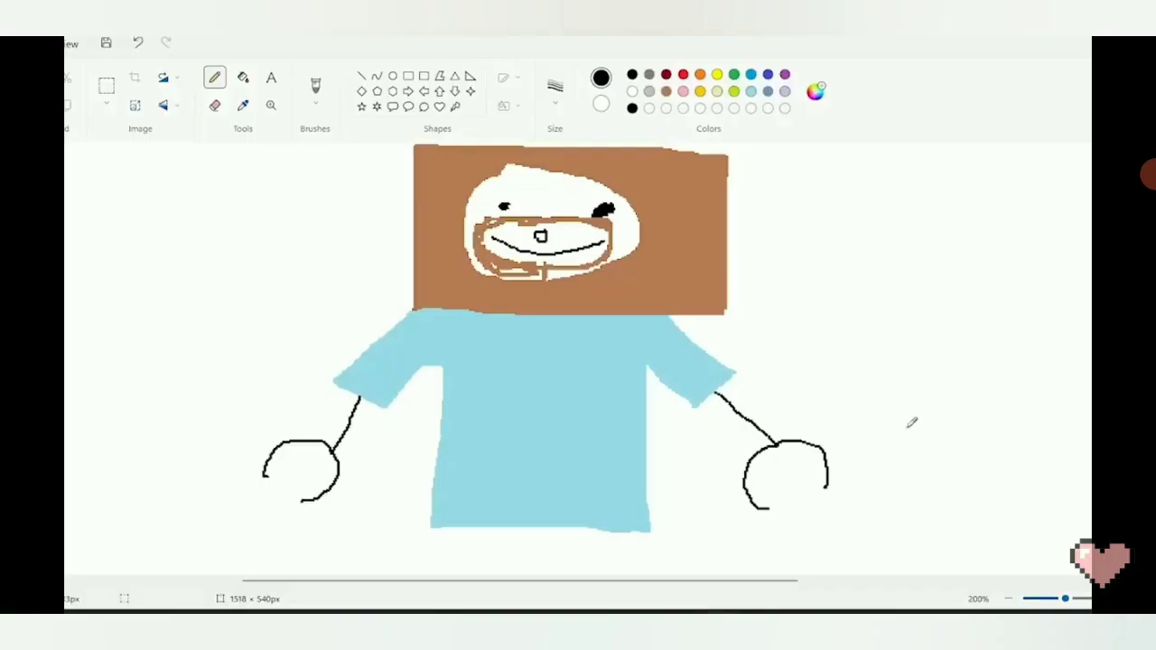
{"action": "scroll", "coordinate": [812, 264], "scroll_direction": "down", "scroll_amount": 3}
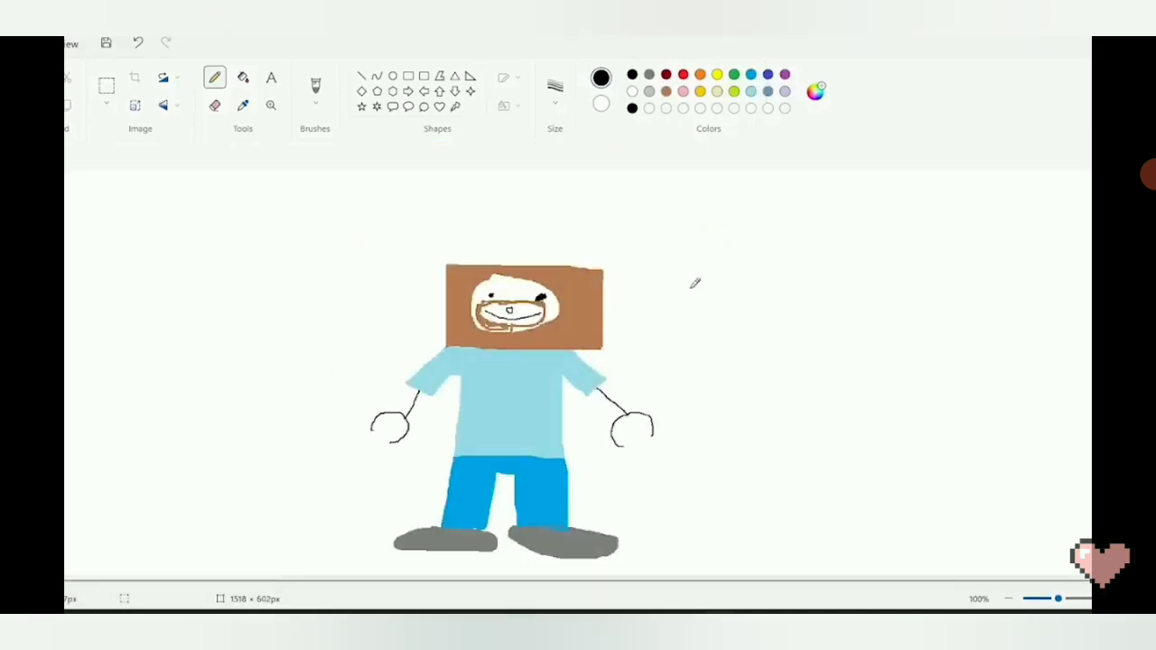
Step: Draw a pickaxe across one of the figure's hands, with a brown diagonal handle and a curved grey head
{"action": "left_click", "coordinate": [666, 91]}
{"action": "left_click_drag", "start_coordinate": [601, 457], "coordinate": [703, 372]}
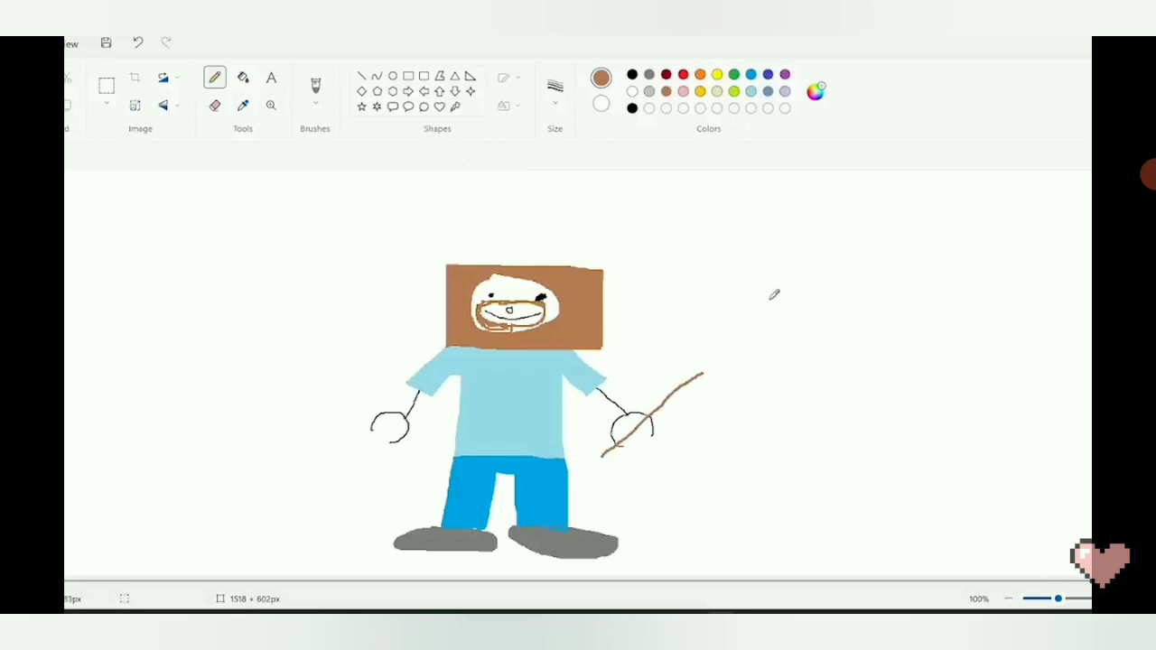
{"action": "left_click", "coordinate": [750, 75]}
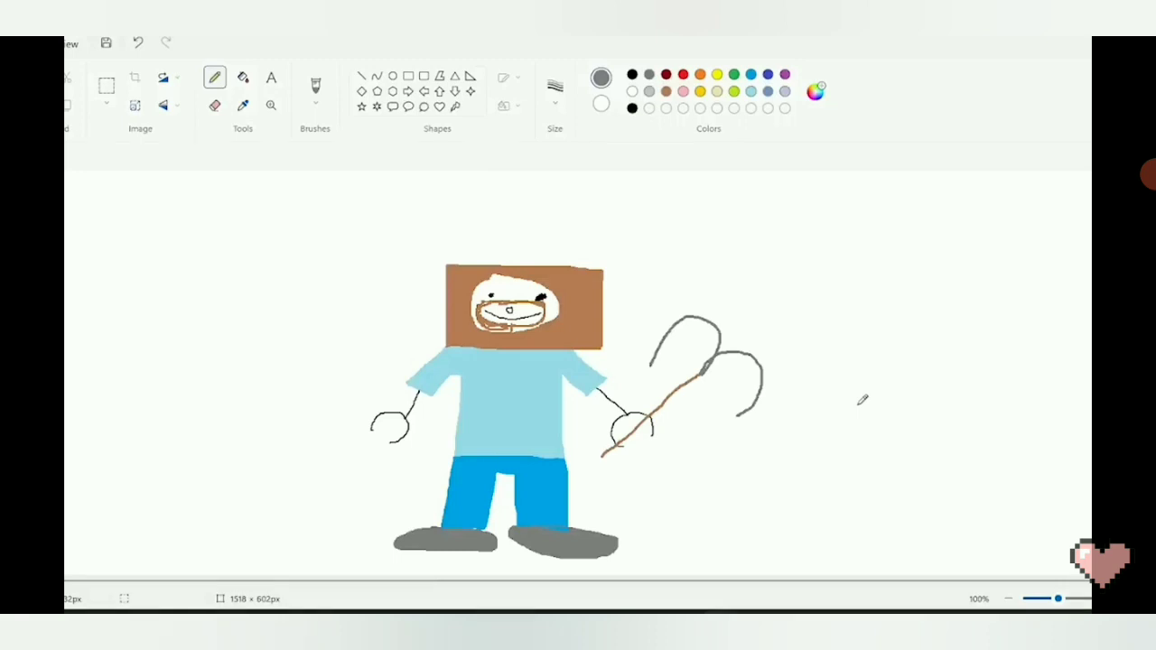
Step: Discard the grey square beside the figure and draw a grey wireframe cube next to the pickaxe
{"action": "mouse_move", "coordinate": [222, 280]}
{"action": "left_mouse_down"}
{"action": "mouse_move", "coordinate": [332, 278]}
{"action": "mouse_move", "coordinate": [227, 271]}
{"action": "left_mouse_up"}
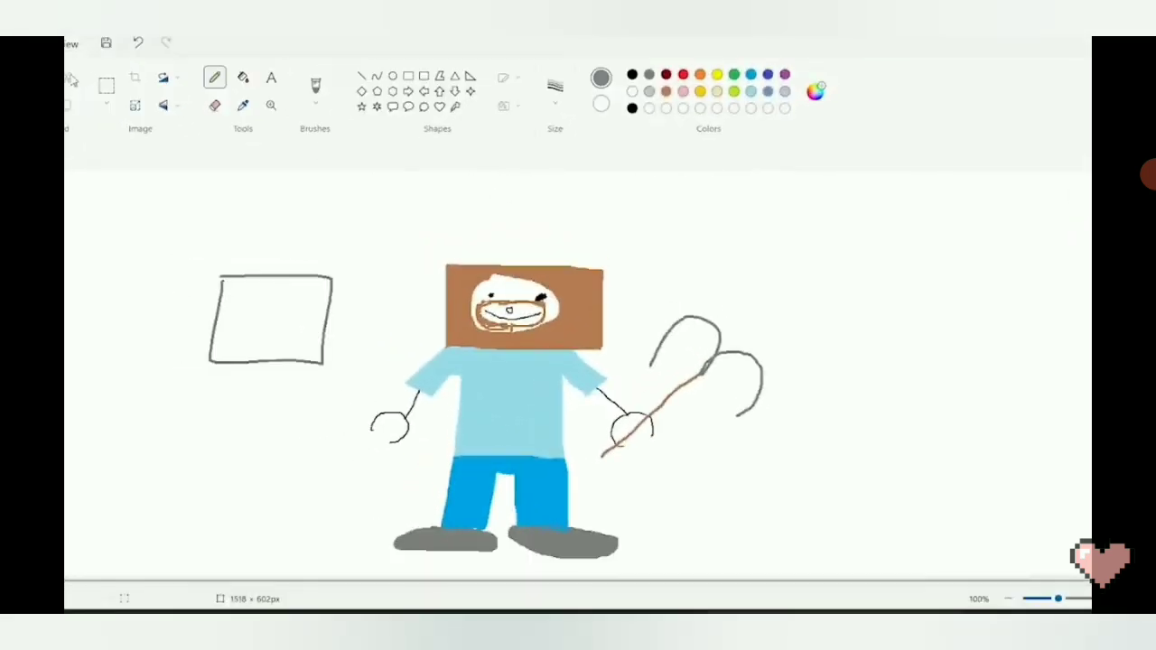
{"action": "left_click", "coordinate": [137, 42]}
{"action": "mouse_move", "coordinate": [784, 432]}
{"action": "left_mouse_down"}
{"action": "mouse_move", "coordinate": [784, 529]}
{"action": "mouse_move", "coordinate": [772, 432]}
{"action": "left_mouse_up"}
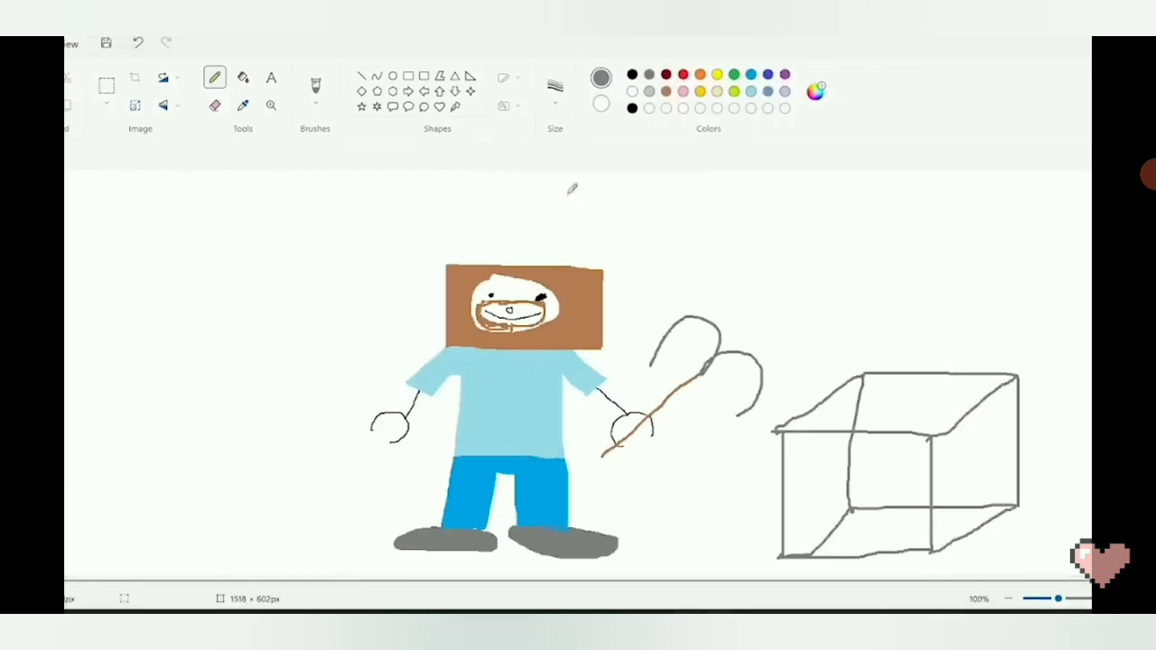
Step: Hand-letter "steve" with a smiley in black above the figure's head and undo the last stroke drawn
{"action": "left_click", "coordinate": [633, 75]}
{"action": "mouse_move", "coordinate": [415, 180]}
{"action": "left_mouse_down"}
{"action": "mouse_move", "coordinate": [379, 235]}
{"action": "mouse_move", "coordinate": [426, 237]}
{"action": "left_mouse_up"}
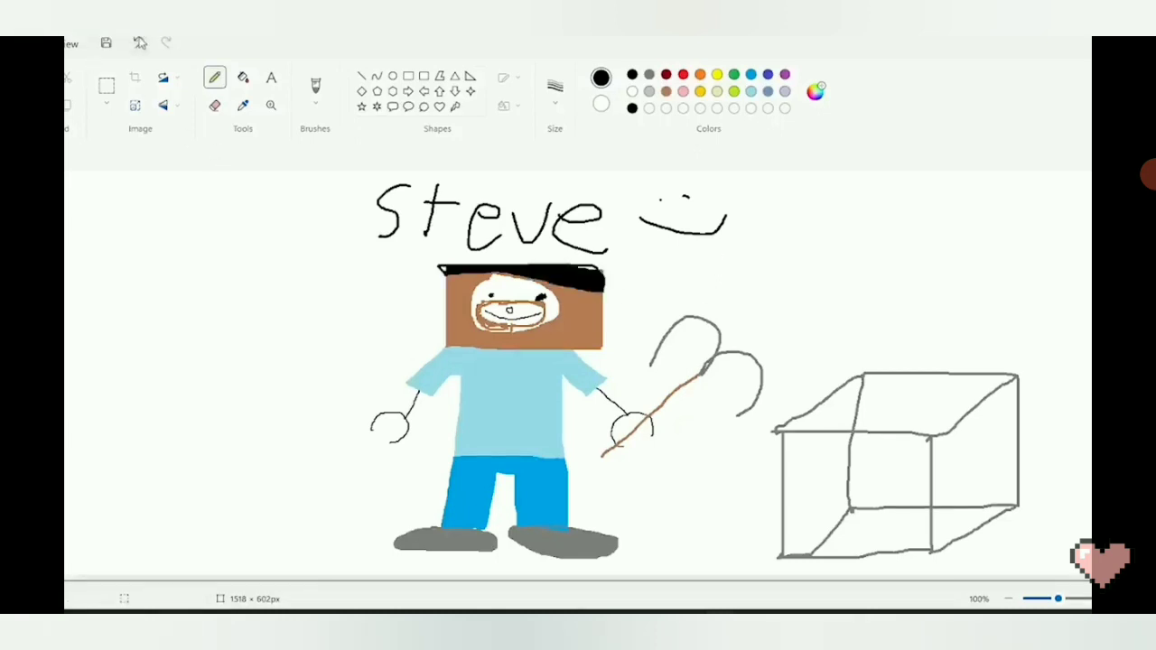
{"action": "left_click", "coordinate": [139, 43]}
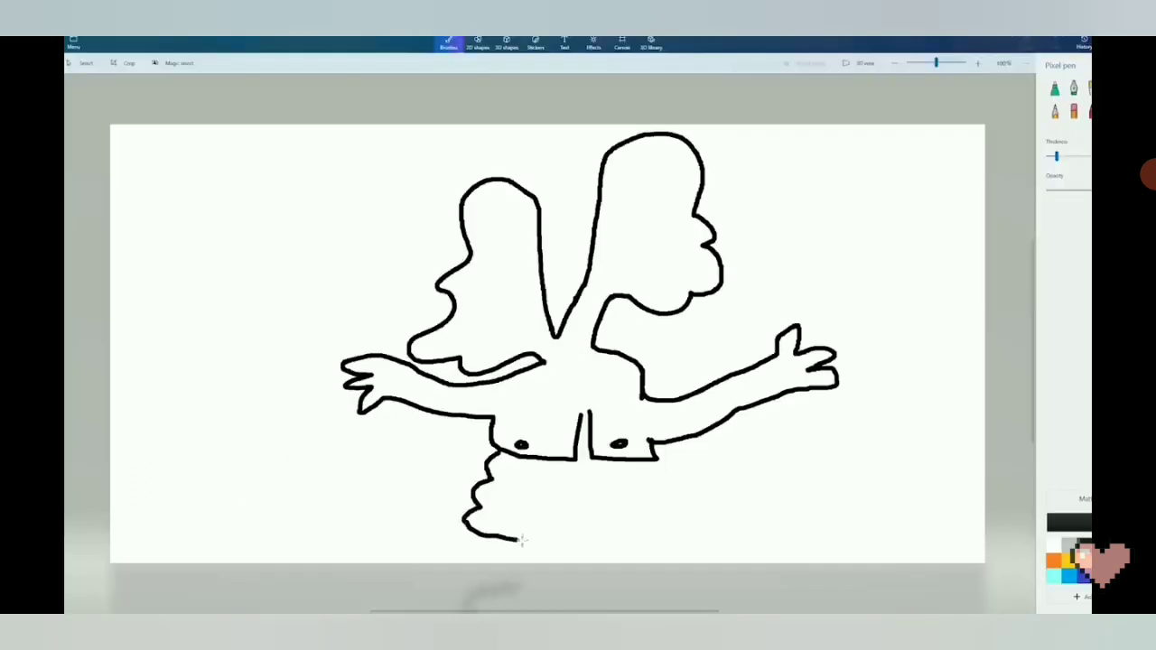
Step: In Paint 3D, complete the two-headed figure's wavy black belly outline and paint blue overalls over the body
{"action": "mouse_move", "coordinate": [519, 539]}
{"action": "left_mouse_down"}
{"action": "mouse_move", "coordinate": [670, 531]}
{"action": "mouse_move", "coordinate": [647, 459]}
{"action": "left_mouse_up"}
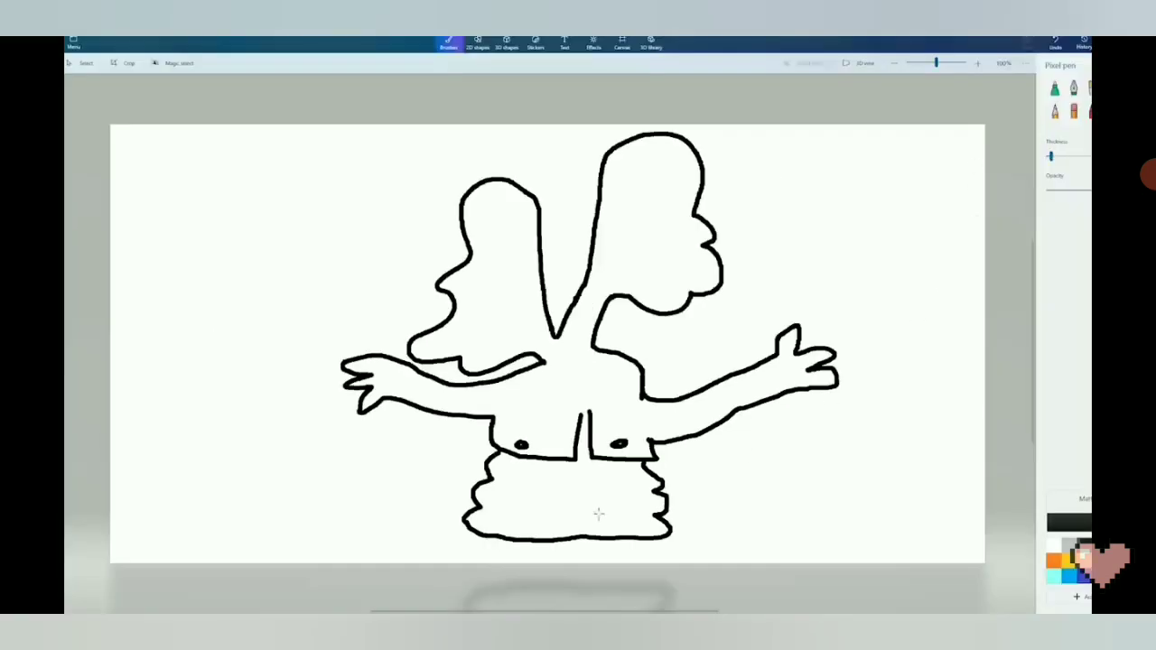
{"action": "left_click_drag", "start_coordinate": [519, 507], "coordinate": [556, 512]}
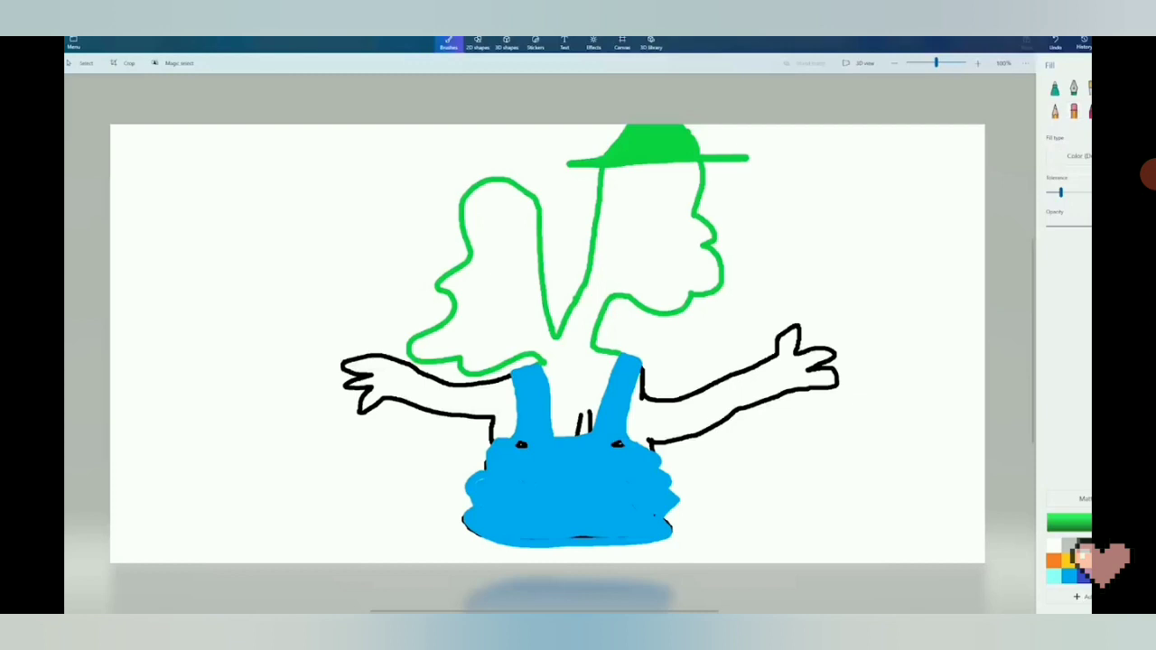
Step: Undo the green fill of the outlines and paint the caps with the Marker: green with an L, red with an M
{"action": "left_click", "coordinate": [1074, 111]}
{"action": "key", "text": "ctrl+z"}
{"action": "left_click", "coordinate": [1056, 88]}
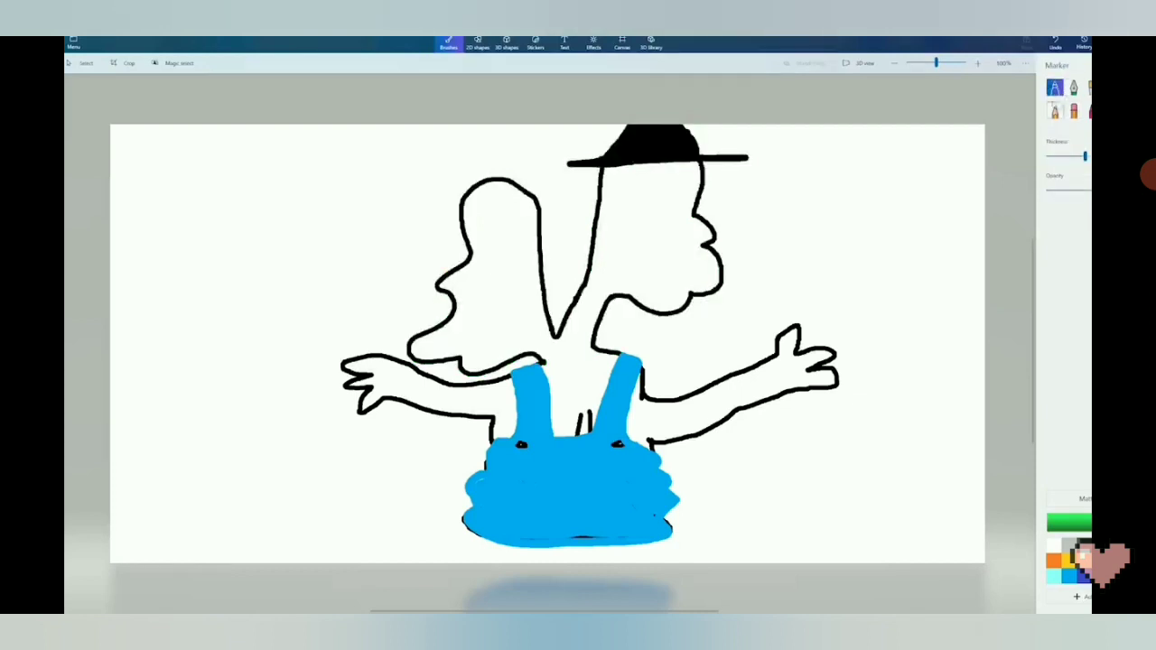
{"action": "mouse_move", "coordinate": [656, 143]}
{"action": "left_mouse_down"}
{"action": "mouse_move", "coordinate": [564, 163]}
{"action": "mouse_move", "coordinate": [745, 153]}
{"action": "mouse_move", "coordinate": [621, 136]}
{"action": "left_mouse_up"}
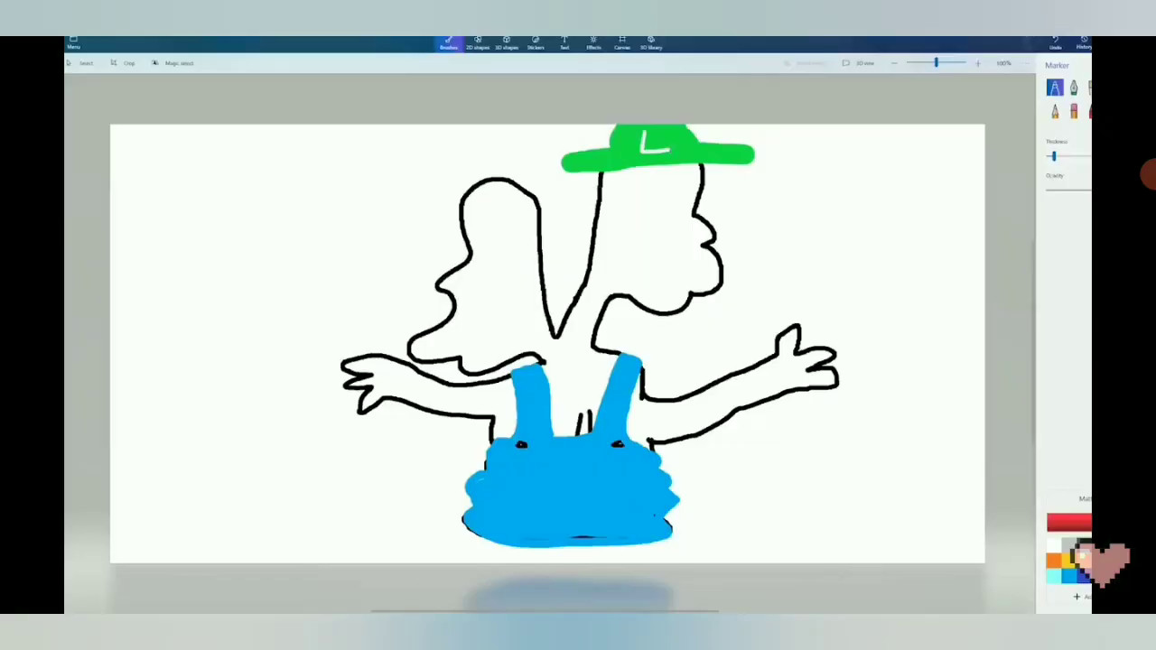
{"action": "left_click", "coordinate": [1062, 157]}
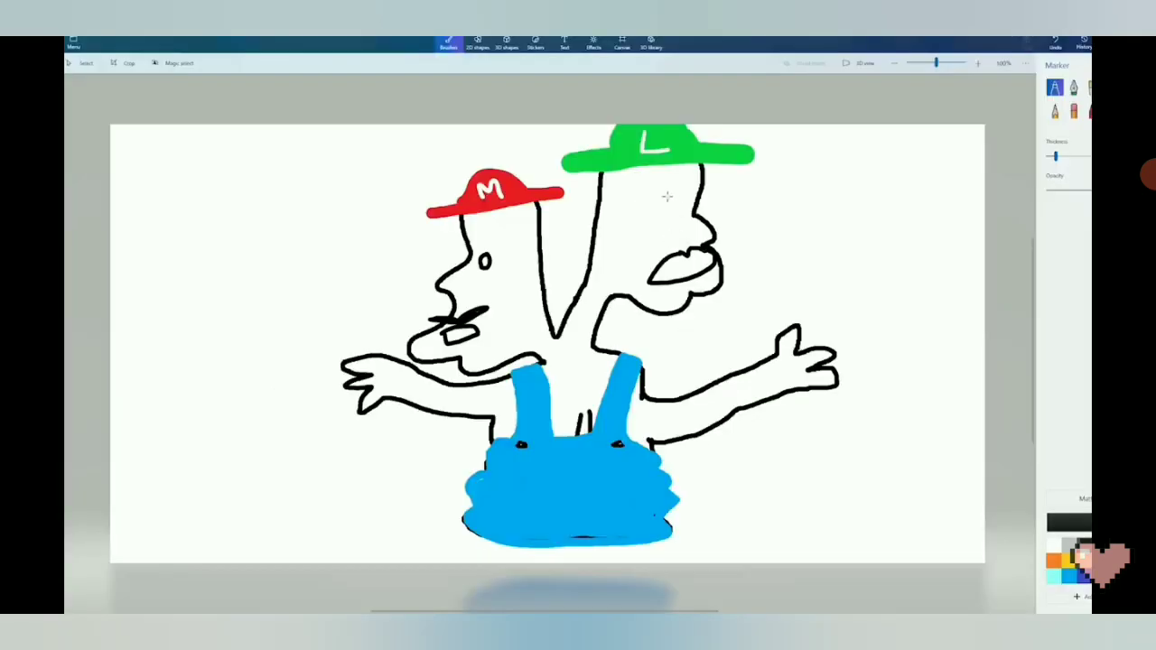
Step: Try a black oval eye and a brown moustache on the green-capped face
{"action": "left_click_drag", "start_coordinate": [667, 196], "coordinate": [660, 209]}
{"action": "left_click_drag", "start_coordinate": [671, 200], "coordinate": [668, 196]}
{"action": "left_click_drag", "start_coordinate": [718, 244], "coordinate": [639, 259]}
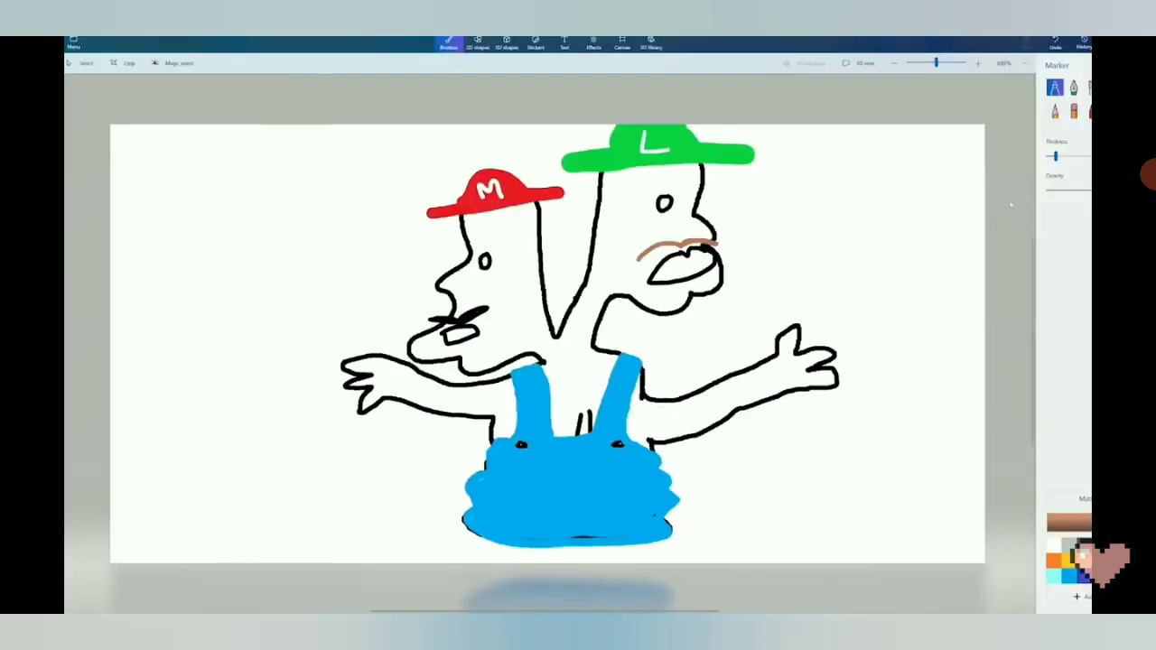
{"action": "left_click", "coordinate": [1148, 174]}
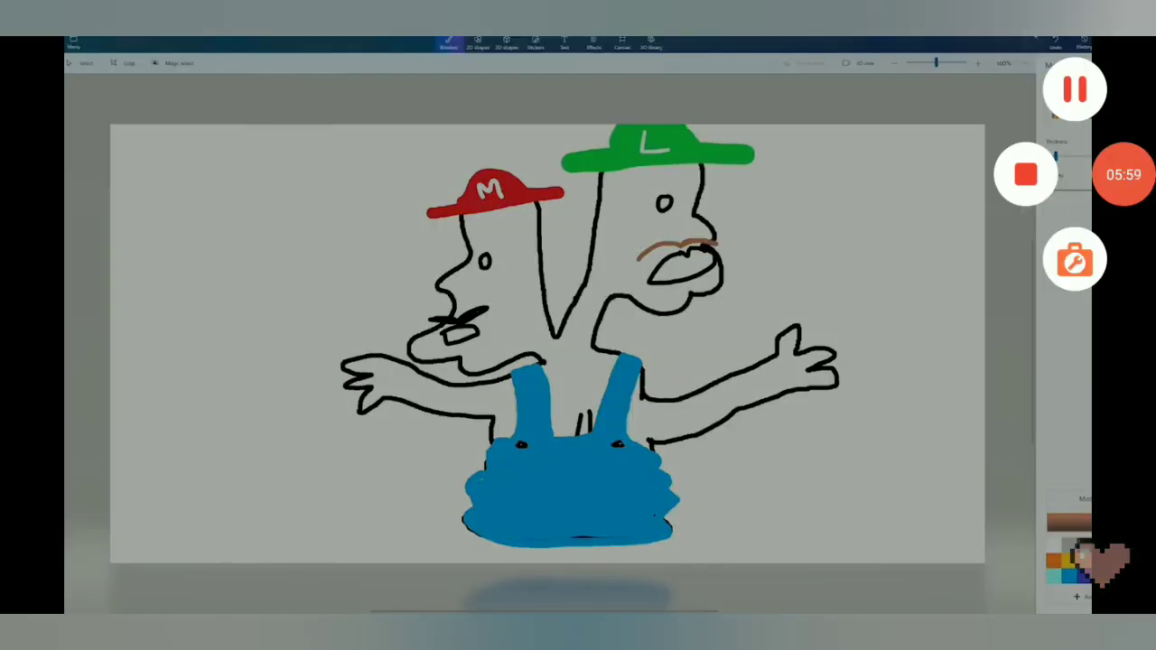
{"action": "left_click", "coordinate": [1057, 41]}
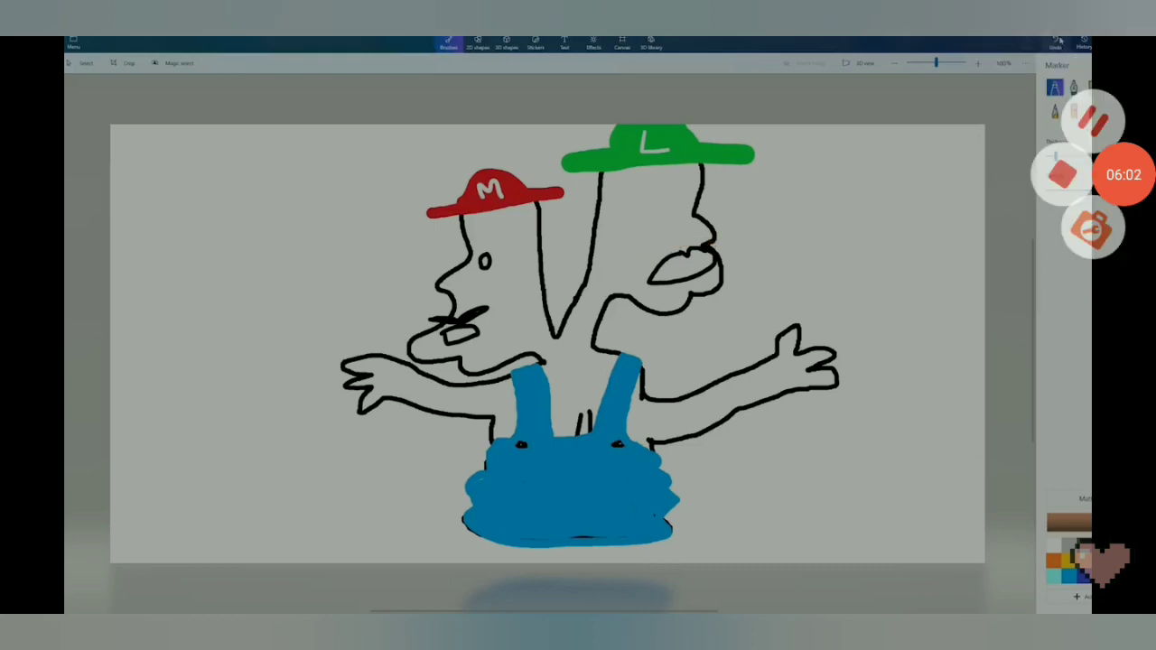